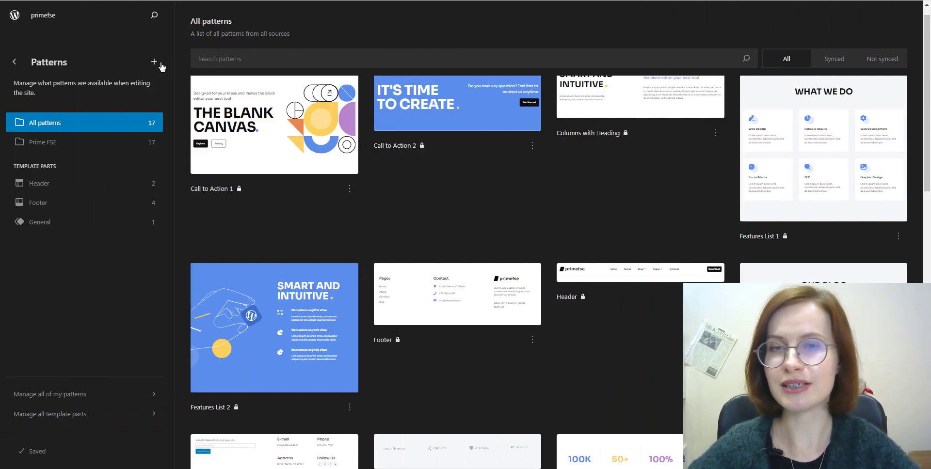
pyautogui.click(154, 63)
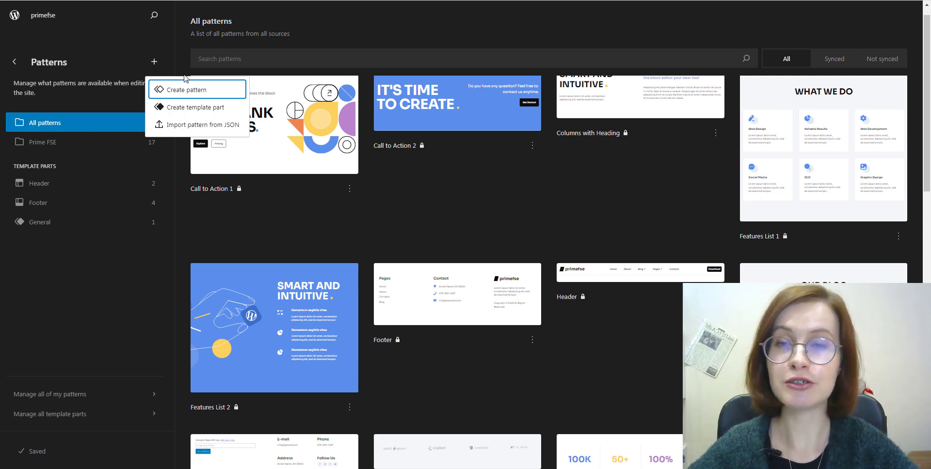
pyautogui.click(183, 97)
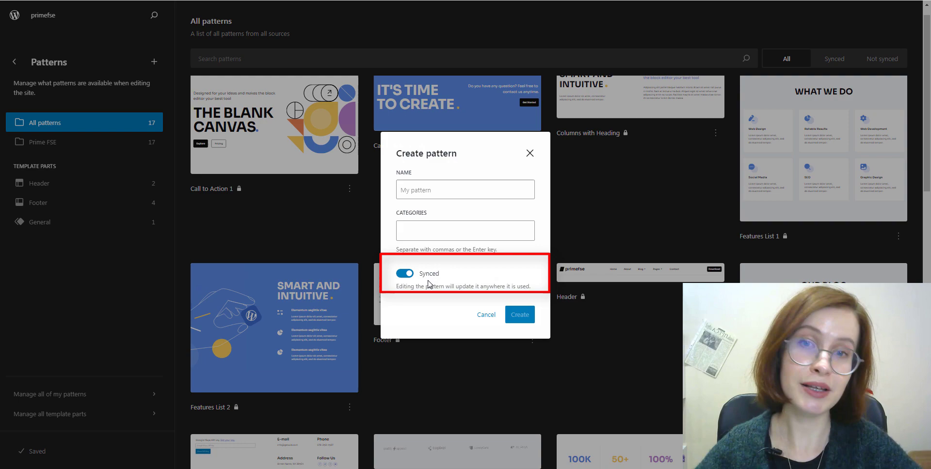
pyautogui.click(401, 275)
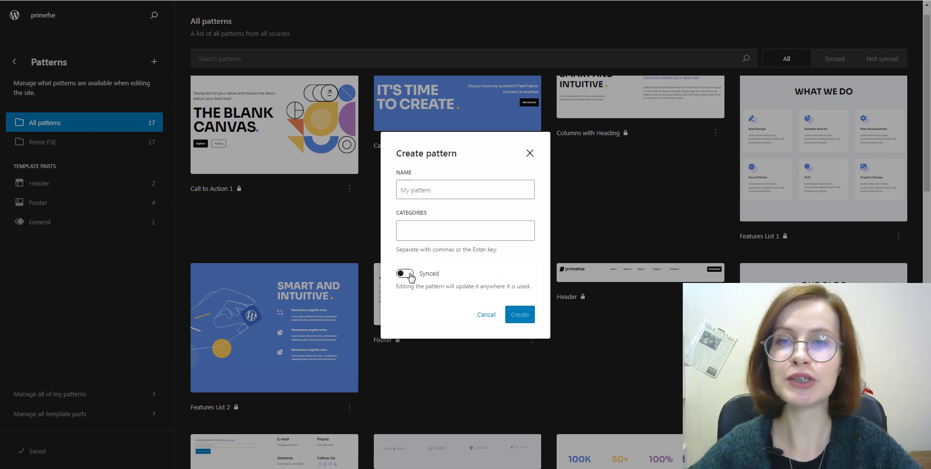
pyautogui.click(530, 154)
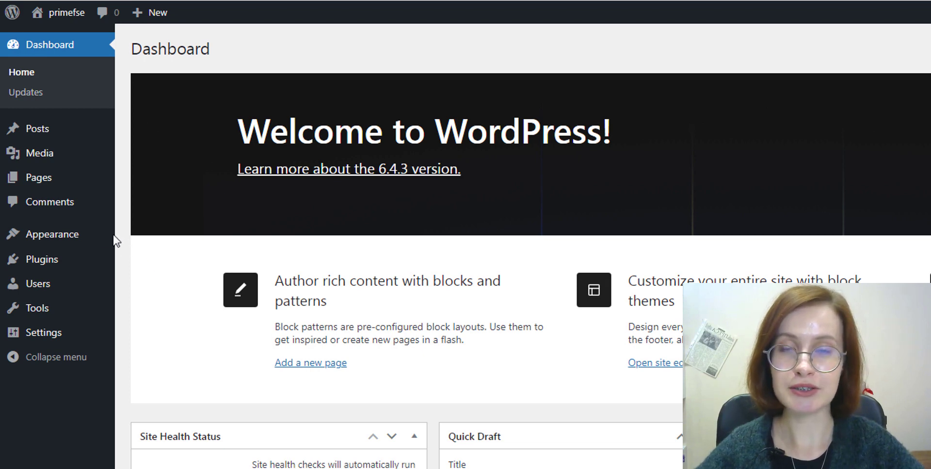
# Step: Open the site editor from the dashboard and go to its Patterns section
pyautogui.moveTo(62, 245)
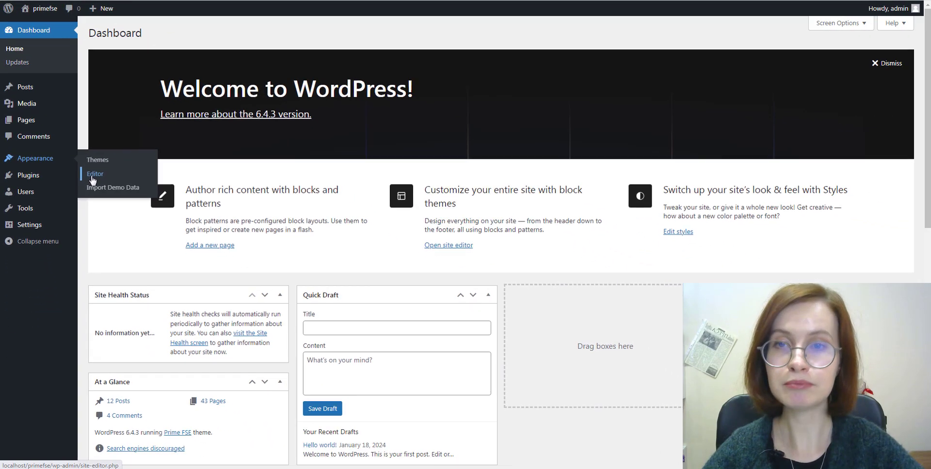
pyautogui.click(140, 259)
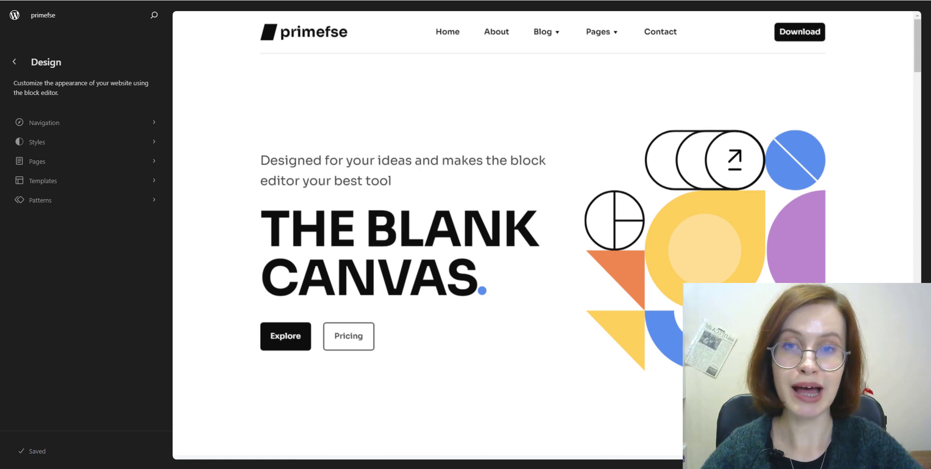
pyautogui.click(37, 200)
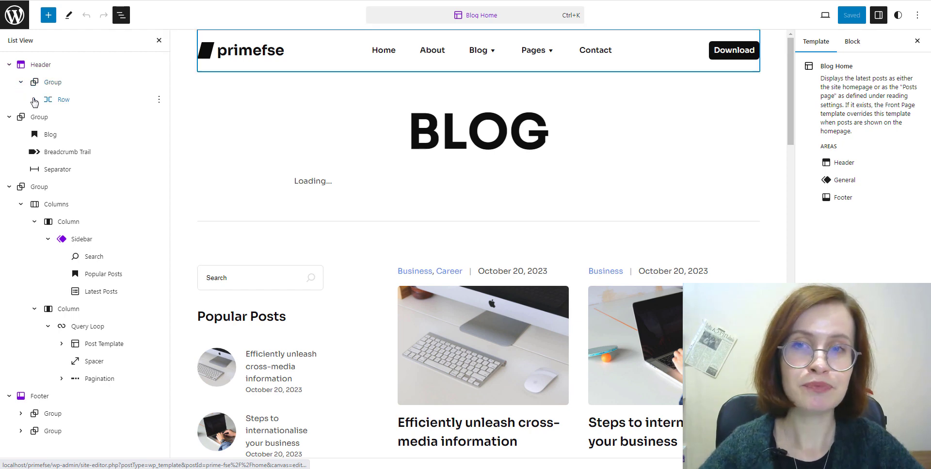
# Step: Expand the header's nested rows and Mega Menu in the Blog Home template's block structure to examine them
pyautogui.click(34, 100)
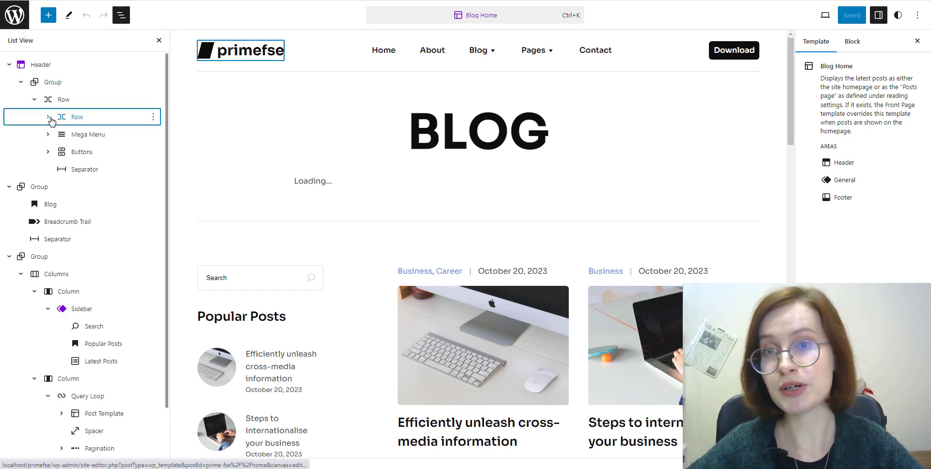
pyautogui.click(48, 116)
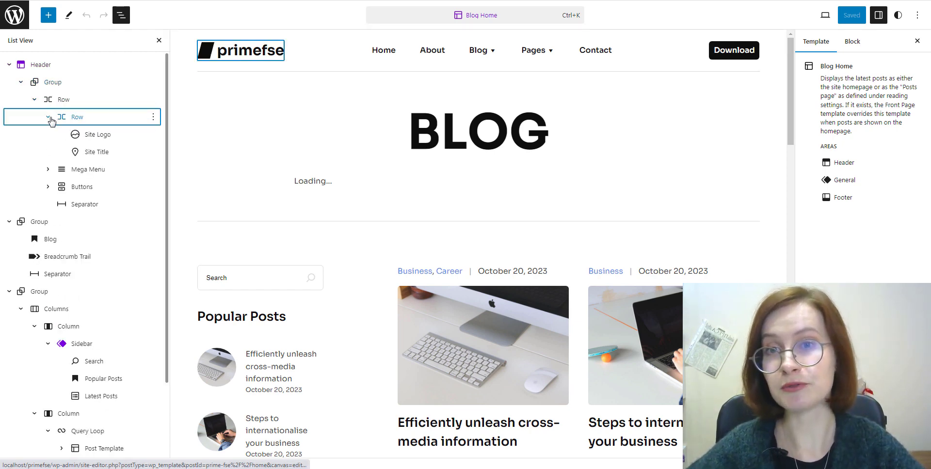
pyautogui.click(48, 170)
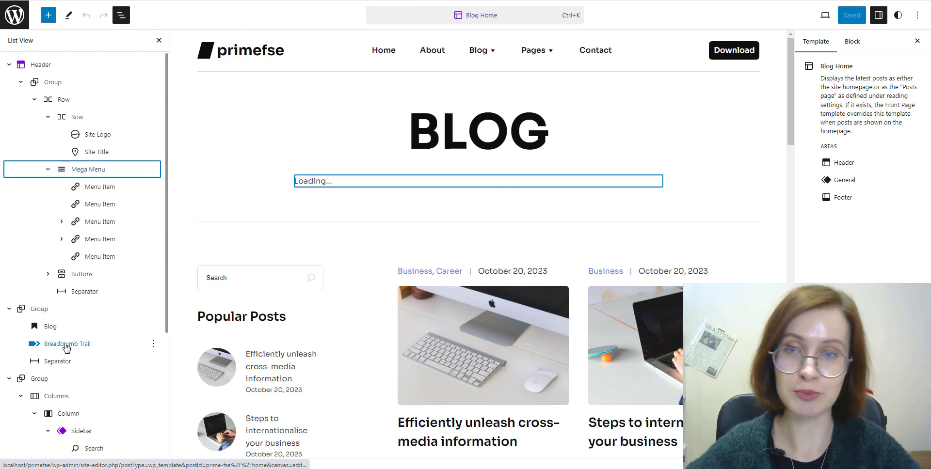
pyautogui.scroll(-2, 67, 347)
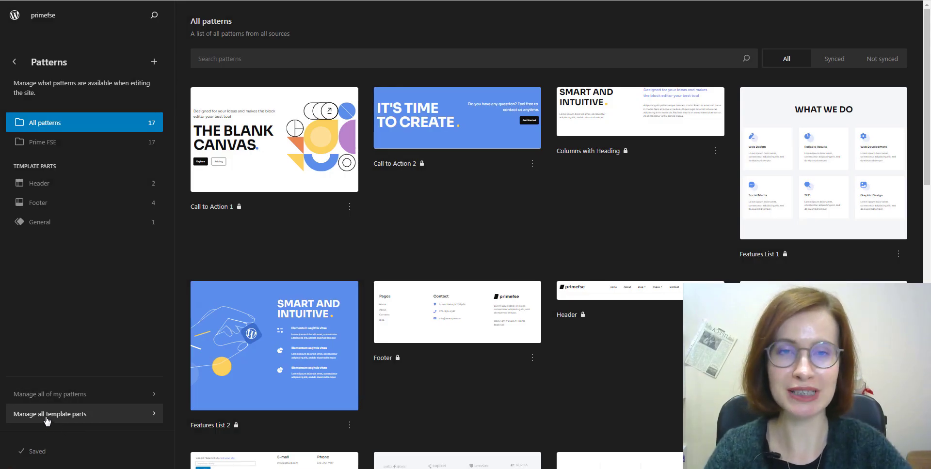
# Step: Open the theme's Header template part for editing from the list of all template parts
pyautogui.click(47, 415)
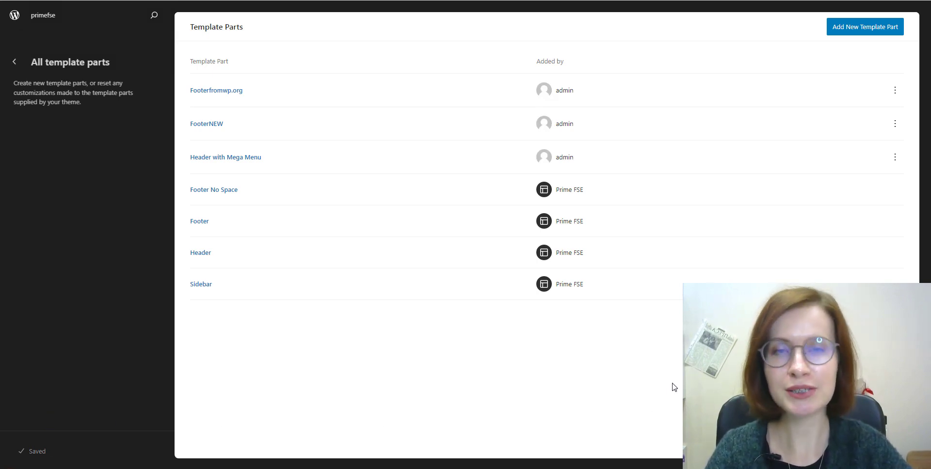
pyautogui.click(202, 256)
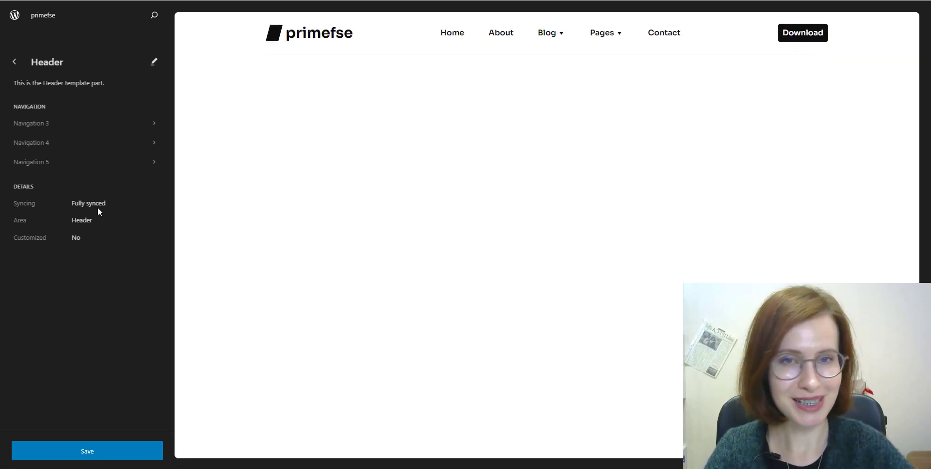
pyautogui.click(158, 66)
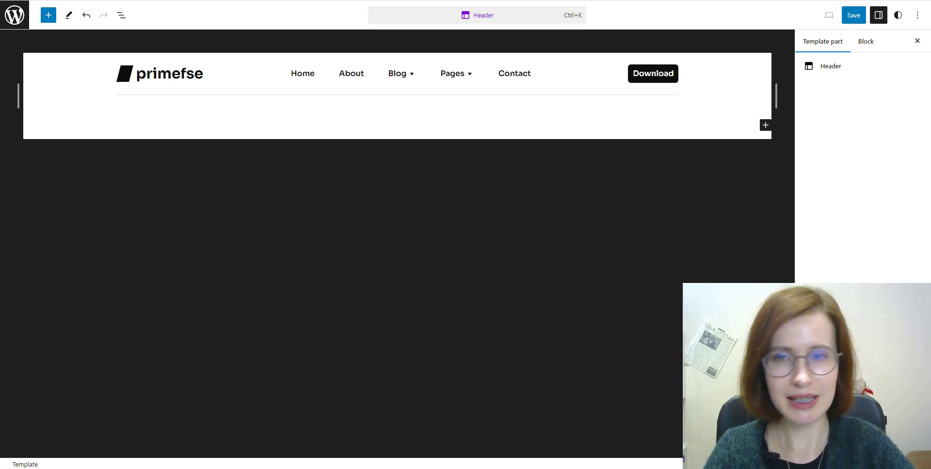
# Step: Show the Header template part's block structure and expand its group and nested rows down to the site logo and title
pyautogui.click(121, 16)
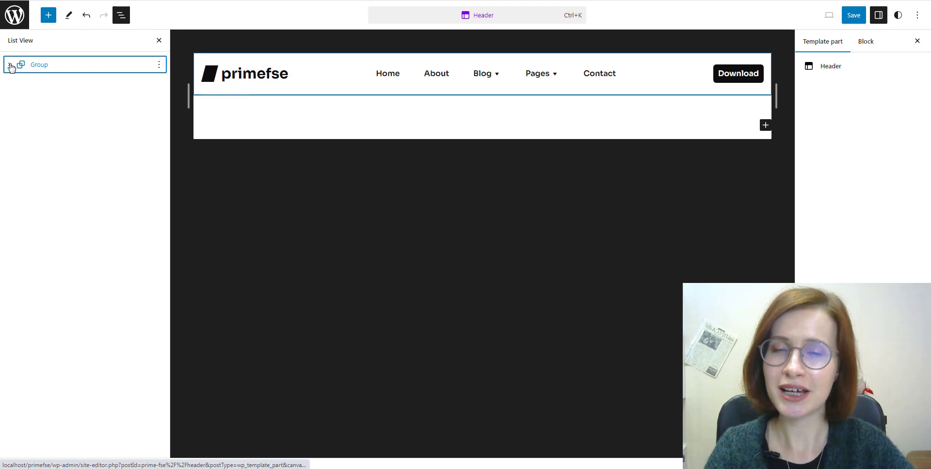
pyautogui.click(19, 83)
pyautogui.click(21, 81)
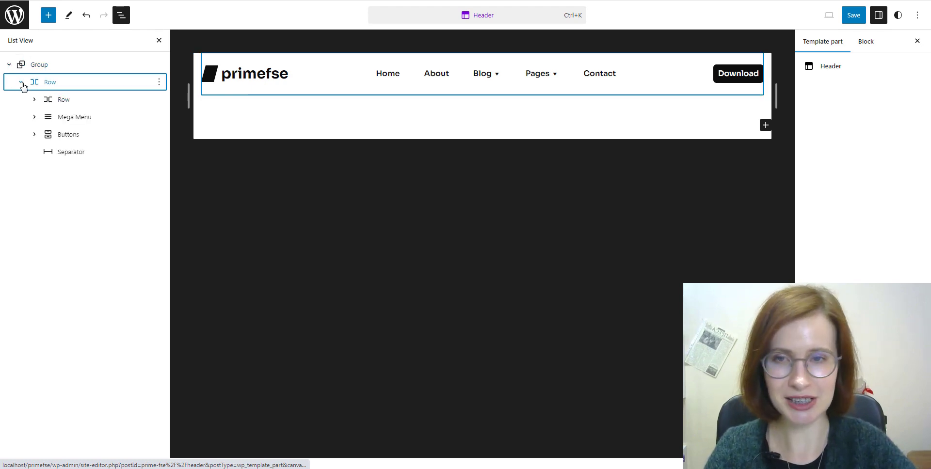
pyautogui.click(29, 98)
pyautogui.click(34, 100)
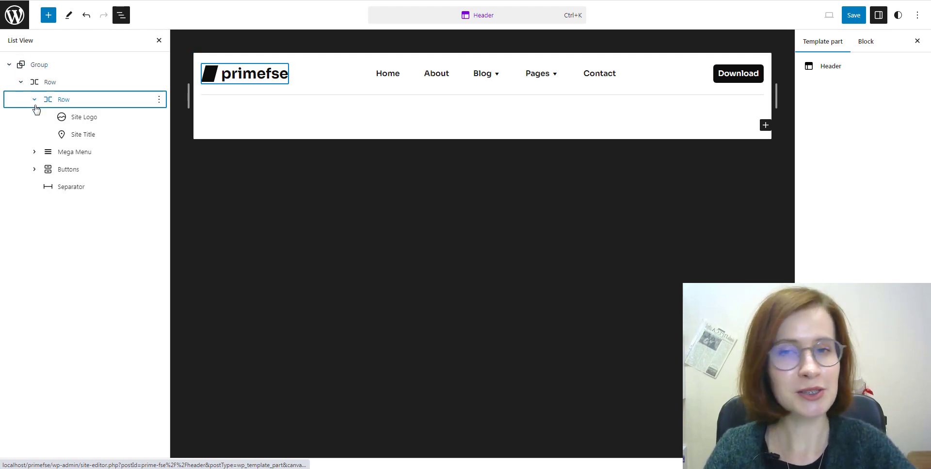
# Step: Expand the Mega Menu, the Blog menu item with its columns, and the Buttons block in the header's block structure
pyautogui.click(33, 152)
pyautogui.click(34, 153)
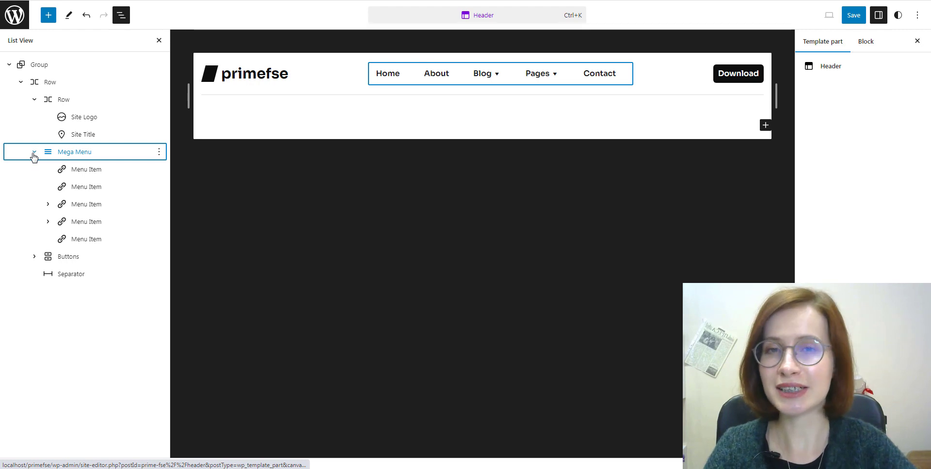
pyautogui.click(47, 205)
pyautogui.click(47, 206)
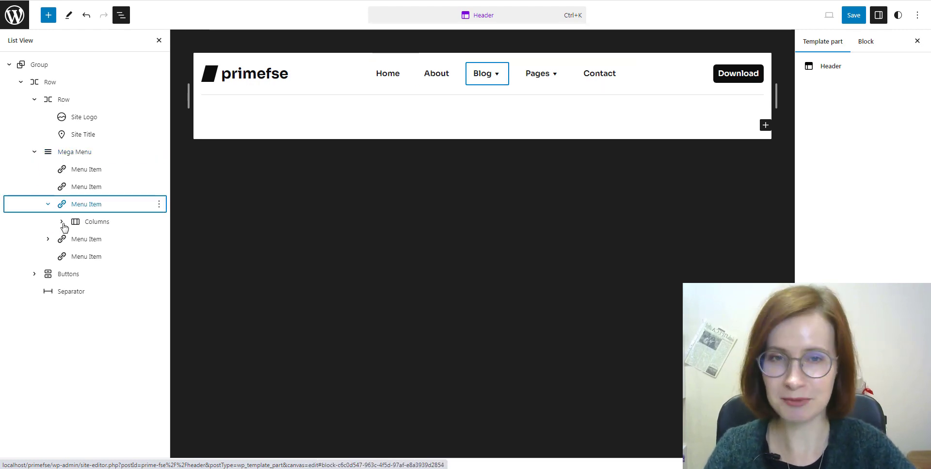
pyautogui.click(63, 224)
pyautogui.click(63, 223)
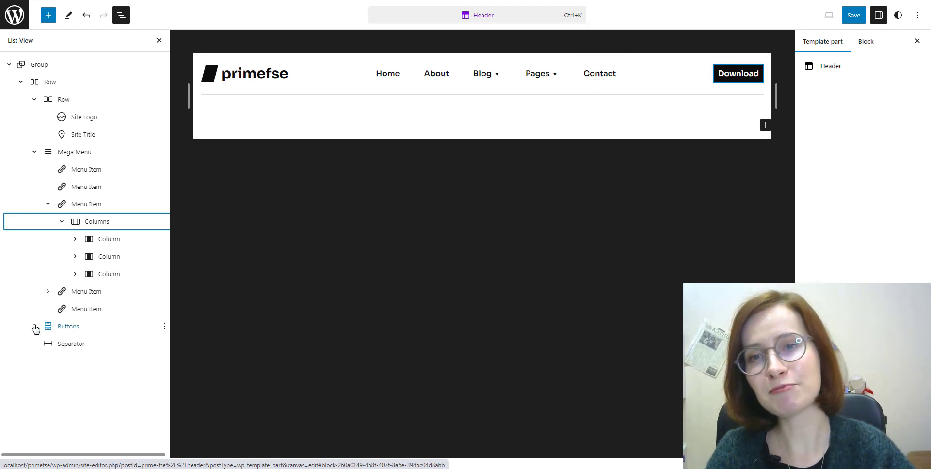
pyautogui.click(36, 329)
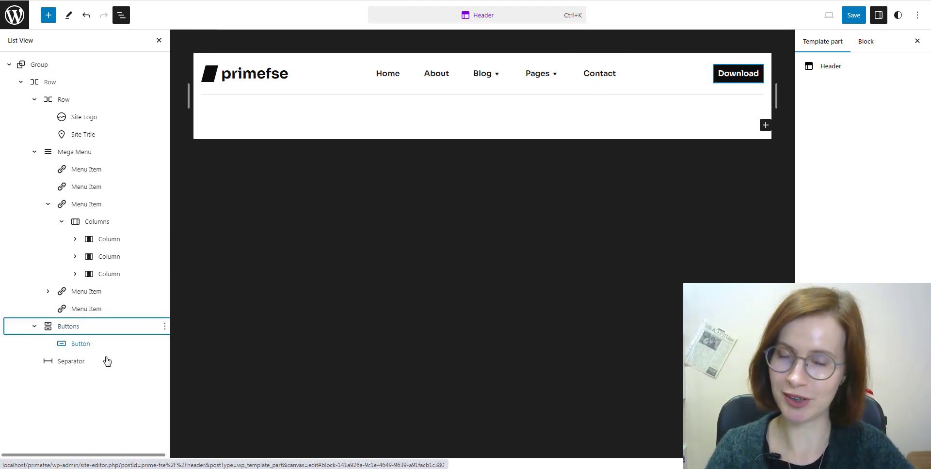
pyautogui.click(125, 388)
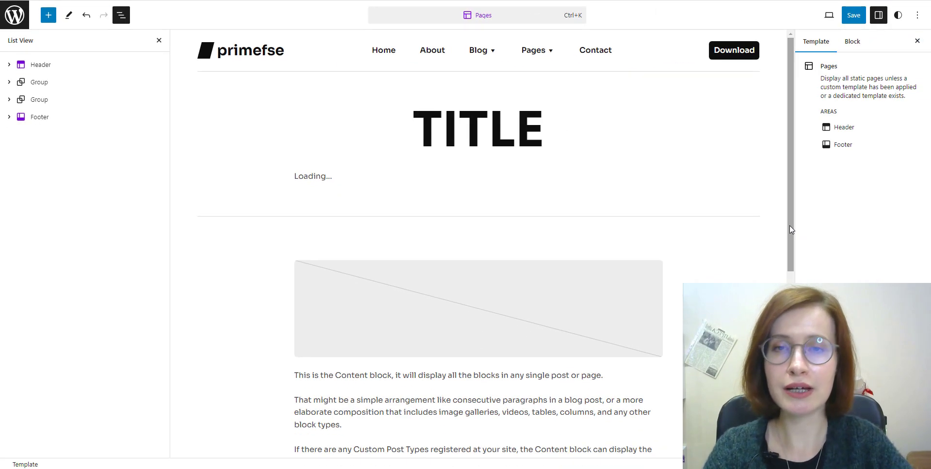
# Step: Examine the Pages template's layout from the header down to the footer area
pyautogui.moveTo(790, 236); pyautogui.dragTo(791, 351)
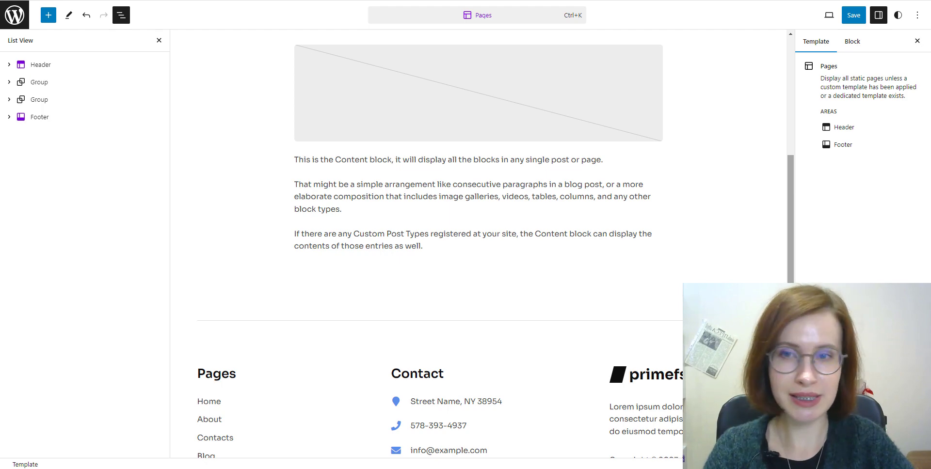
pyautogui.moveTo(791, 351); pyautogui.dragTo(792, 375)
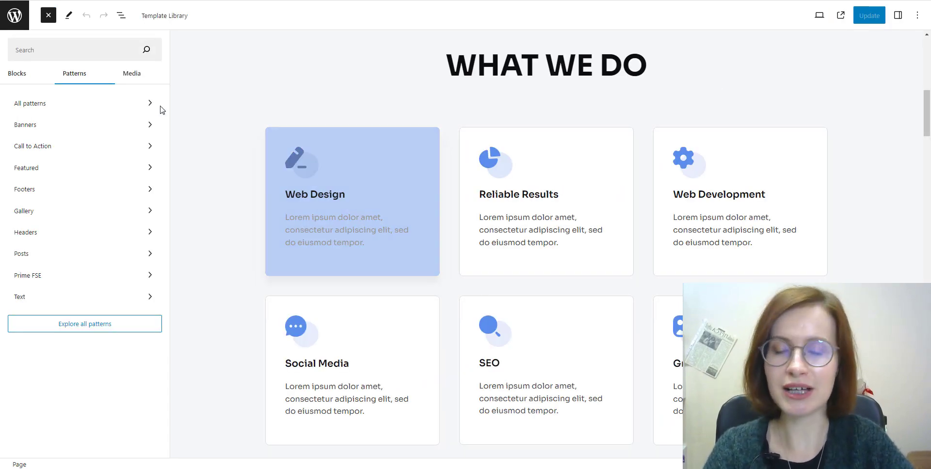
# Step: Browse all available patterns on the Template Library page, first in the inserter and in the full pattern explorer
pyautogui.click(149, 104)
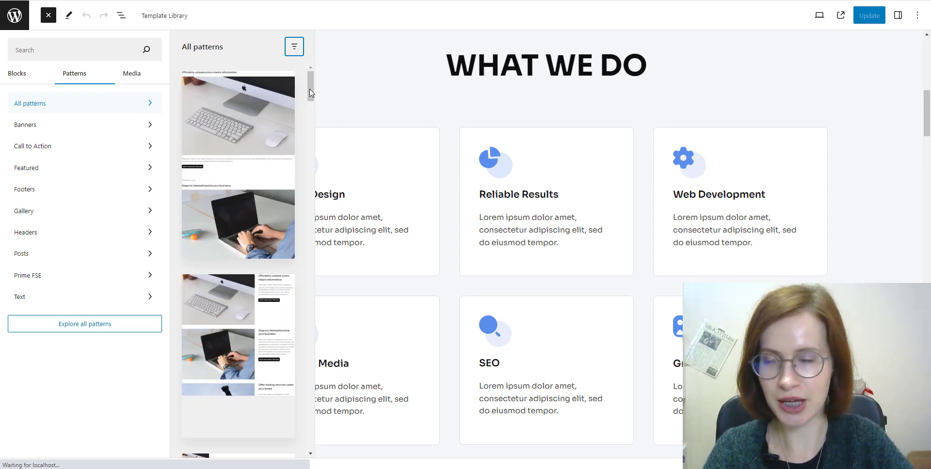
pyautogui.moveTo(311, 92); pyautogui.dragTo(309, 228)
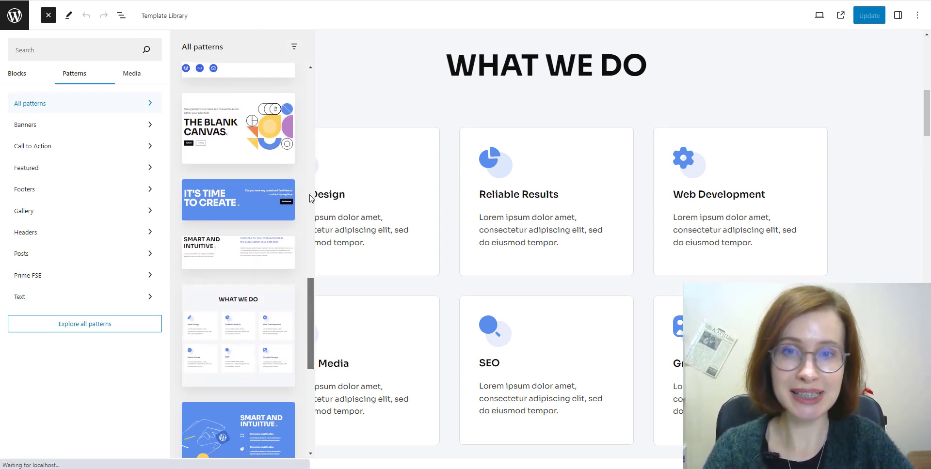
pyautogui.click(88, 329)
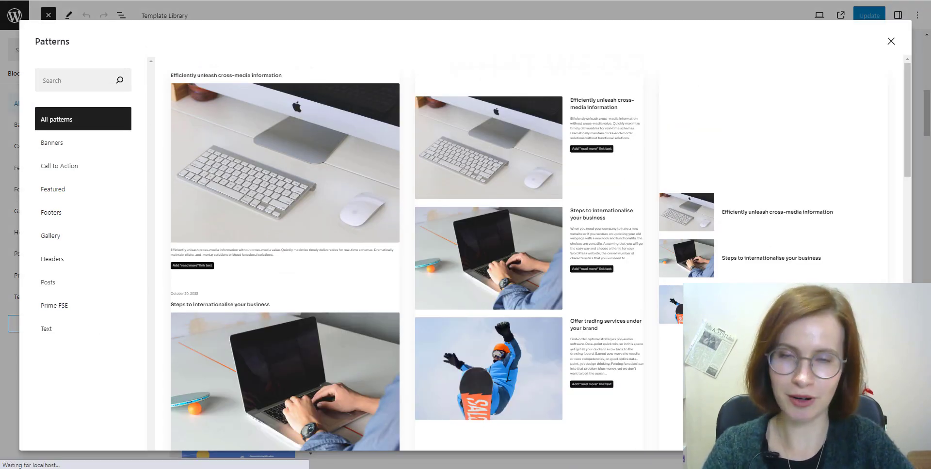
pyautogui.scroll(-2, 533, 252)
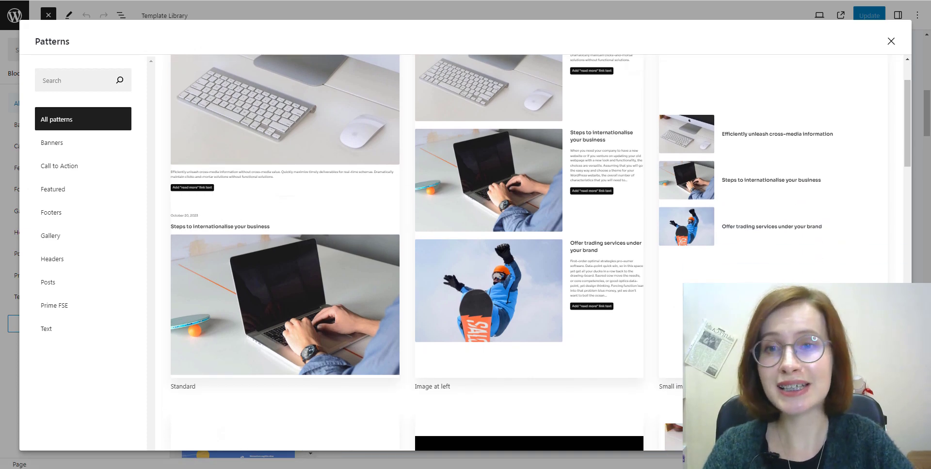
pyautogui.scroll(-5, 534, 252)
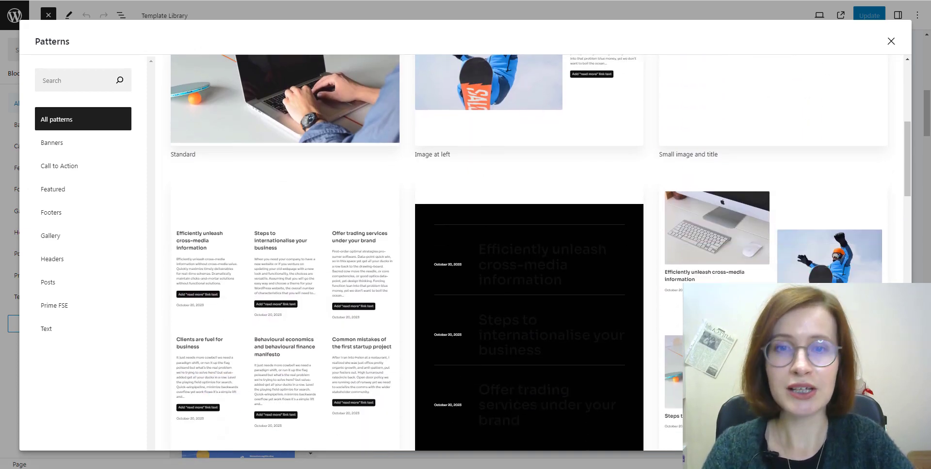
pyautogui.scroll(-17, 533, 252)
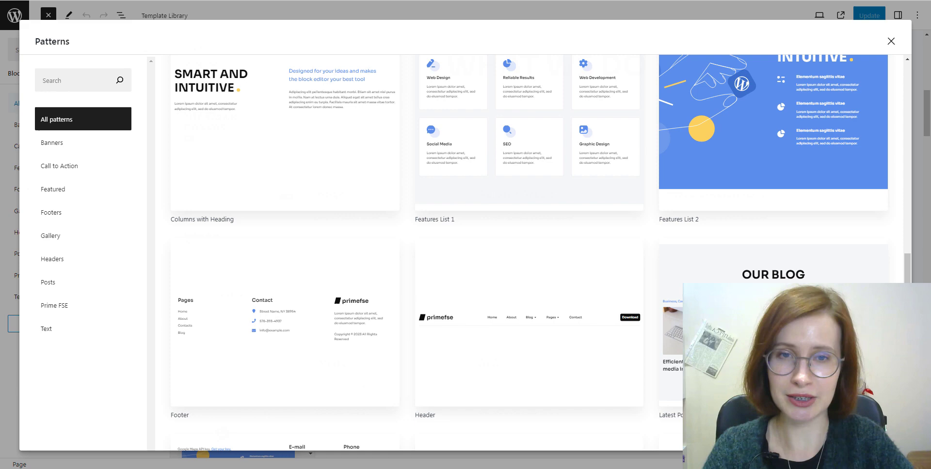
pyautogui.scroll(-3, 534, 252)
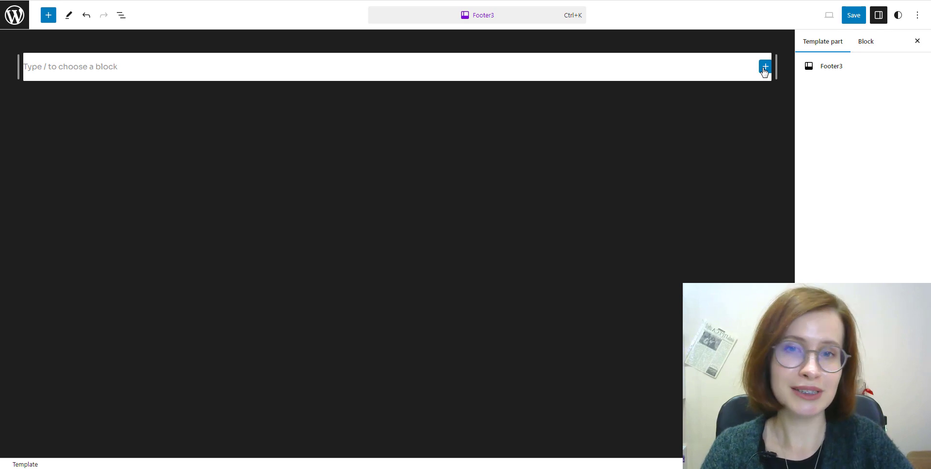
# Step: Insert the slim single-row pattern with centred credit text and social icons from the Footers category into the empty Footer3 template part
pyautogui.click(764, 68)
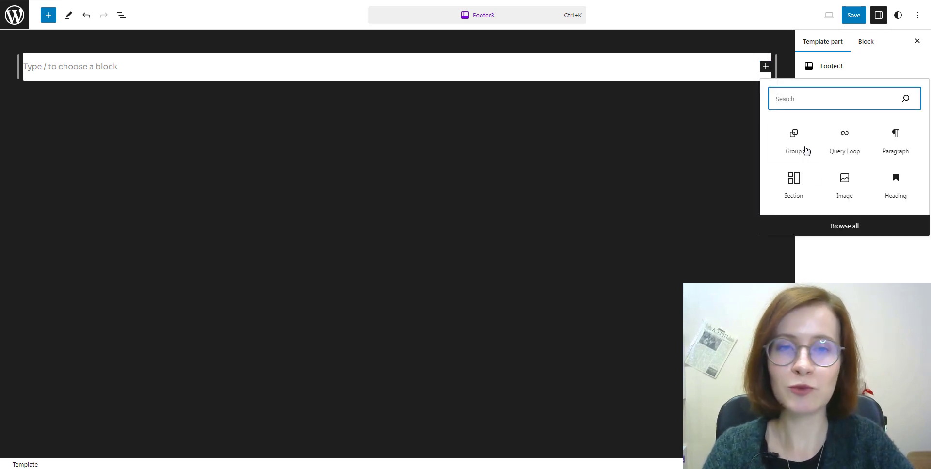
pyautogui.click(834, 228)
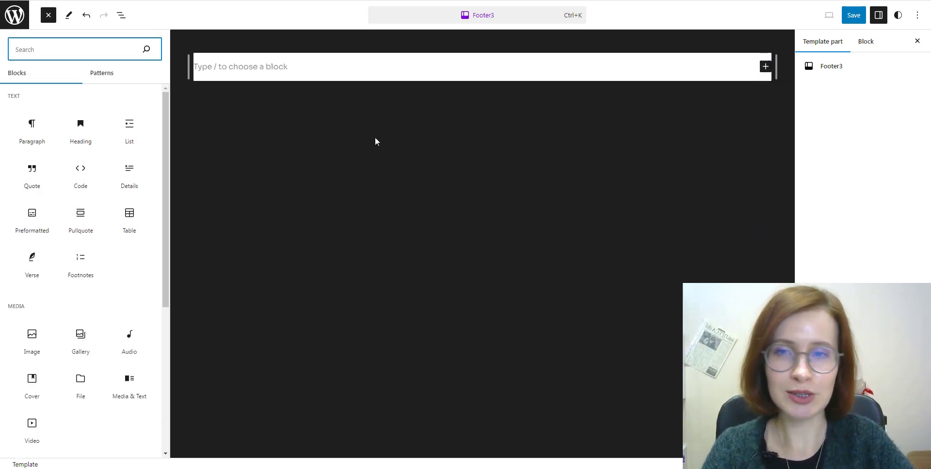
pyautogui.click(80, 82)
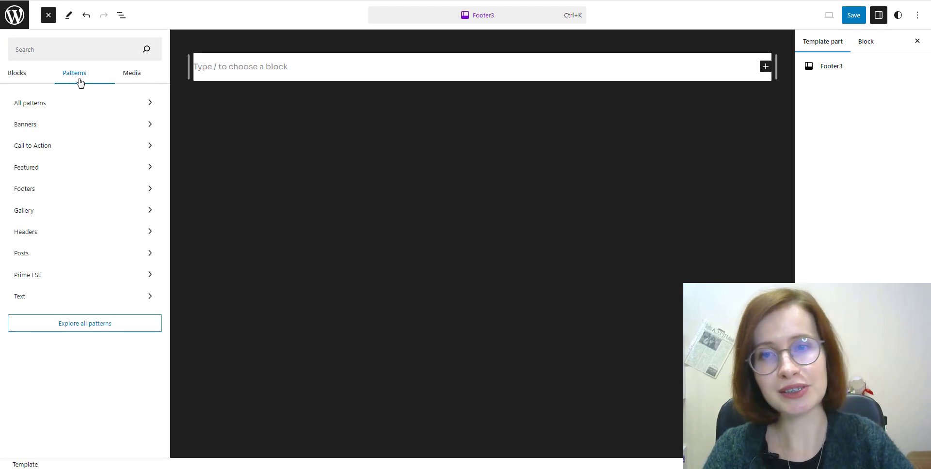
pyautogui.click(152, 192)
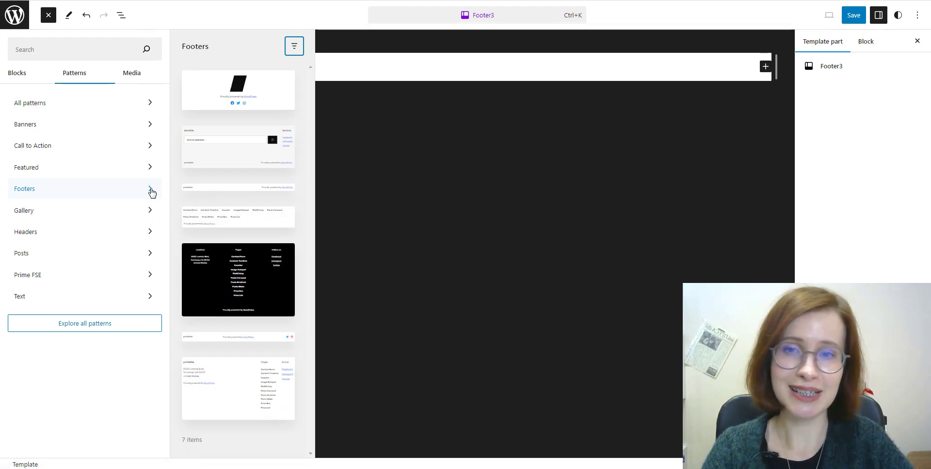
pyautogui.click(272, 335)
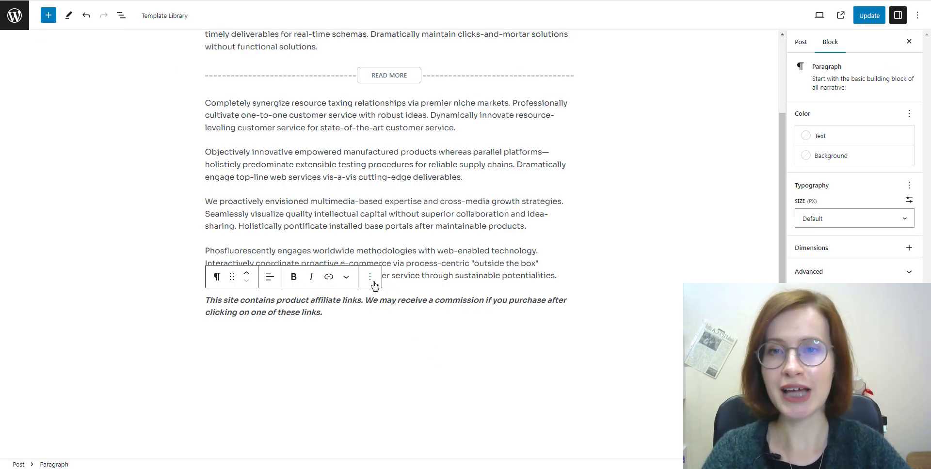
# Step: Start a pattern from the affiliate disclosure paragraph, and create a synced pattern named Promo1 from the 40% promo banner's stack
pyautogui.click(371, 276)
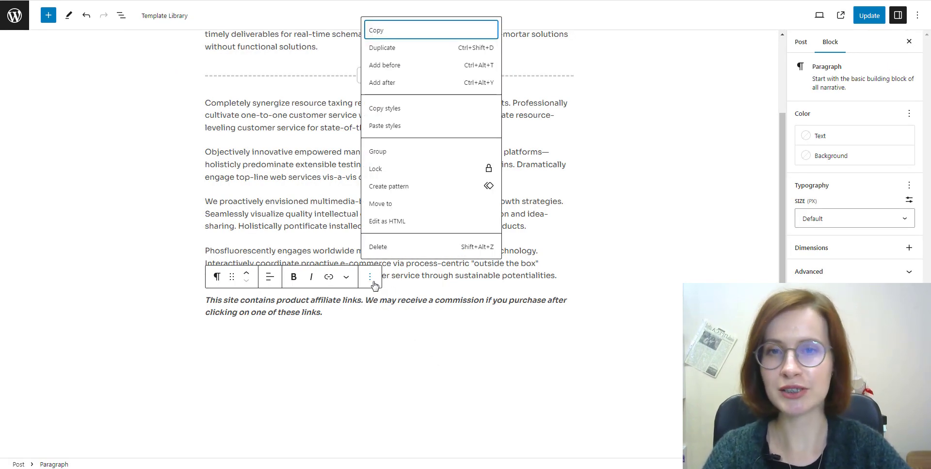
pyautogui.click(413, 193)
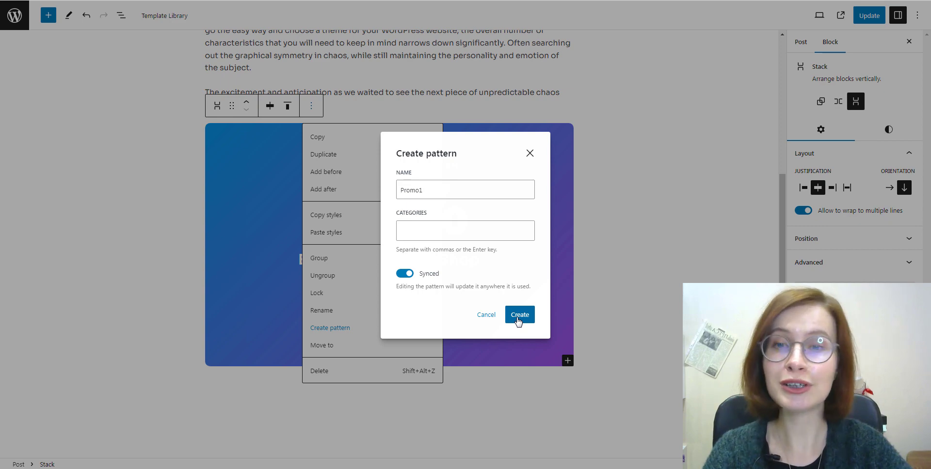
pyautogui.click(518, 321)
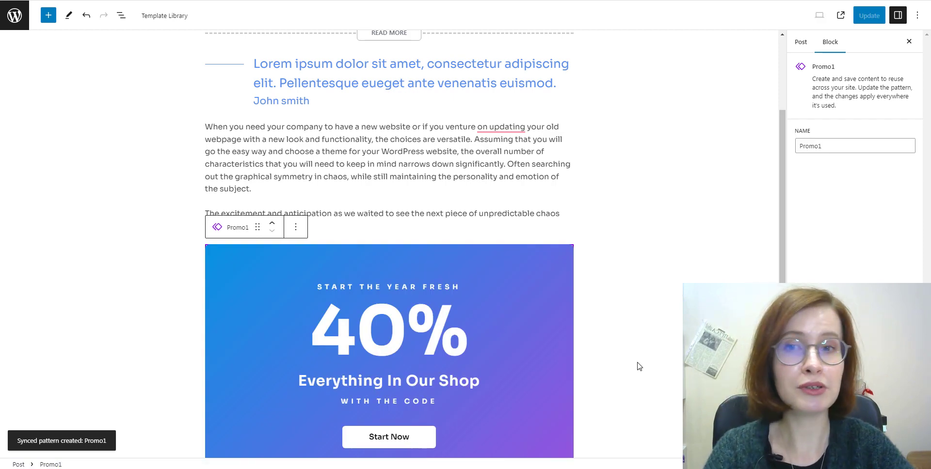
pyautogui.scroll(-3, 639, 367)
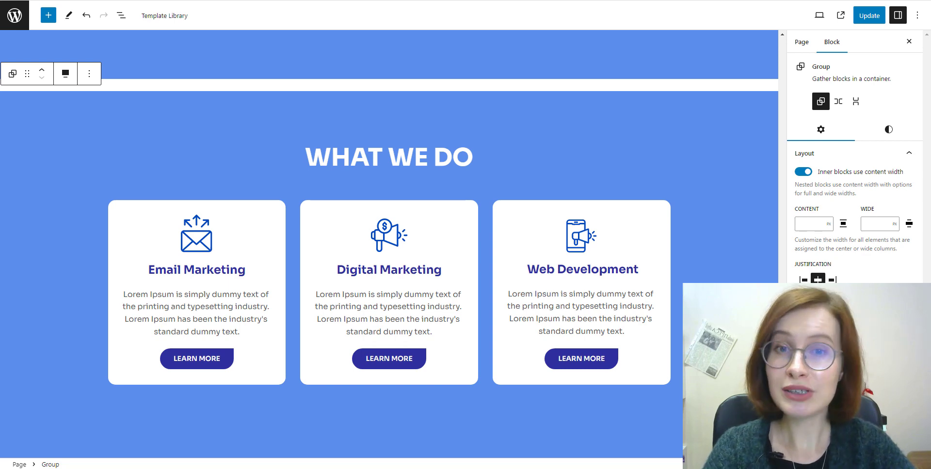
pyautogui.hotkey('ctrl', 's')
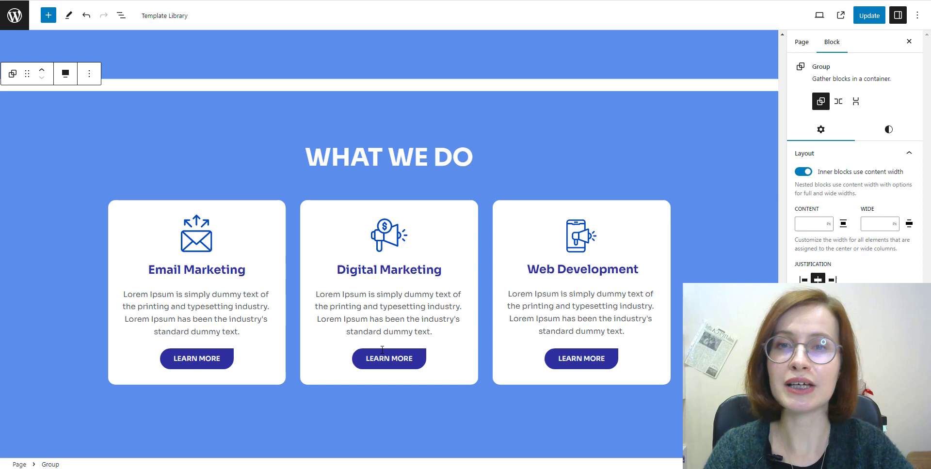
pyautogui.moveTo(486, 292)
pyautogui.scroll(-1, 388, 242)
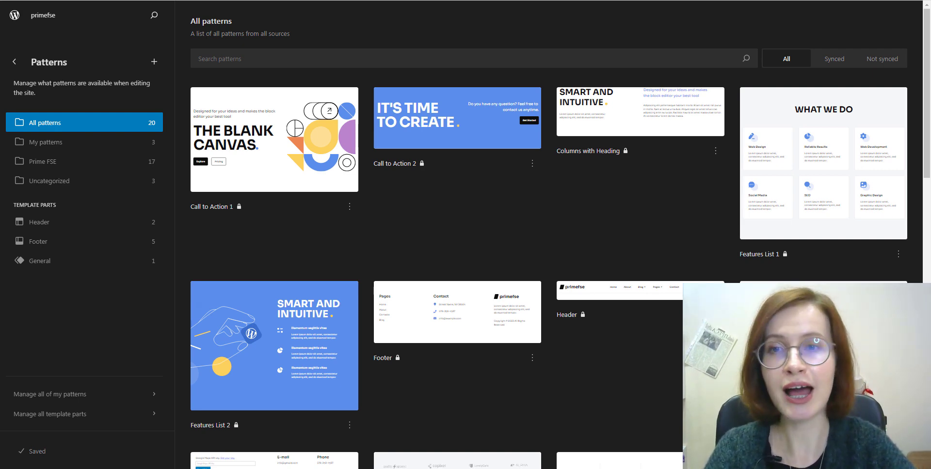
# Step: View the Header template parts, and filter all patterns by Synced and by Not synced to compare both groups
pyautogui.click(54, 230)
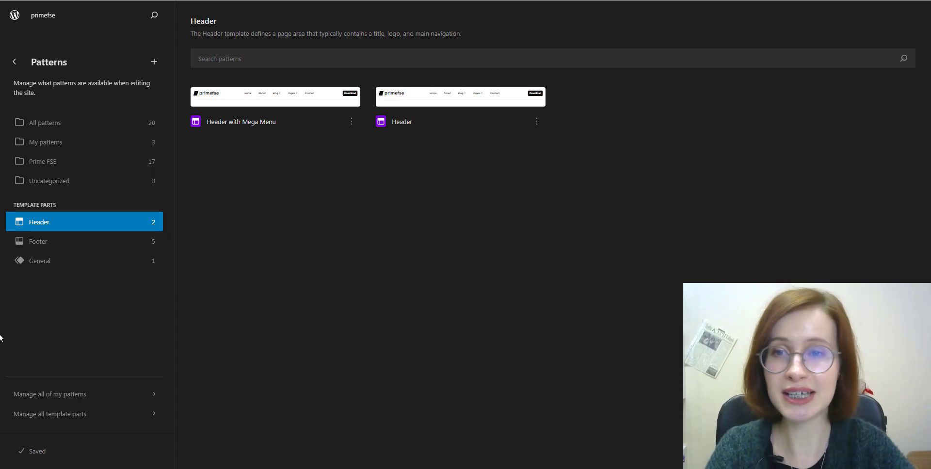
pyautogui.click(45, 123)
pyautogui.click(834, 65)
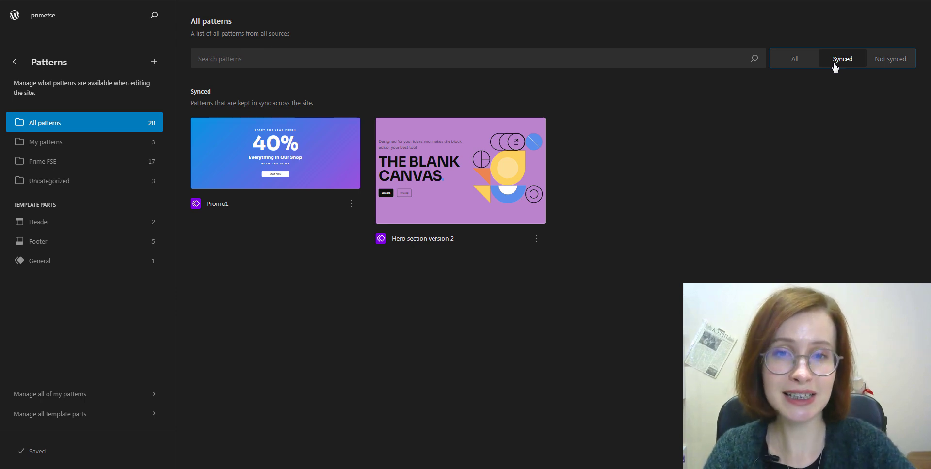
pyautogui.click(889, 65)
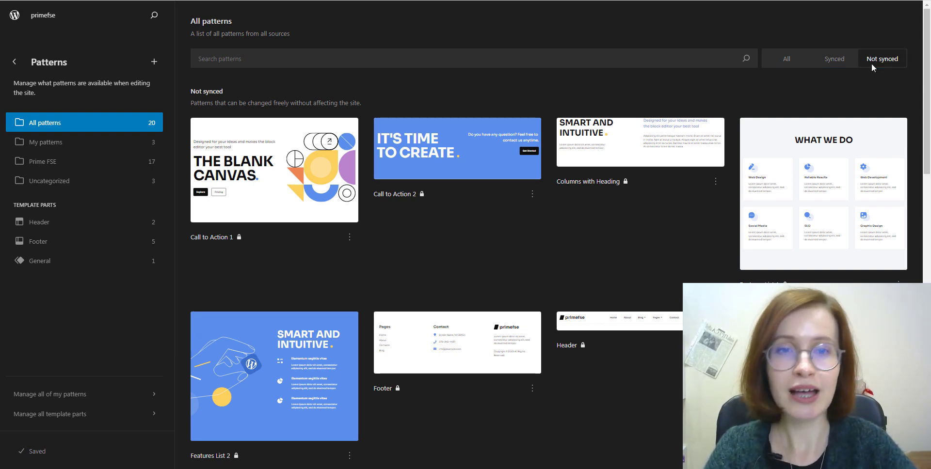
pyautogui.click(41, 228)
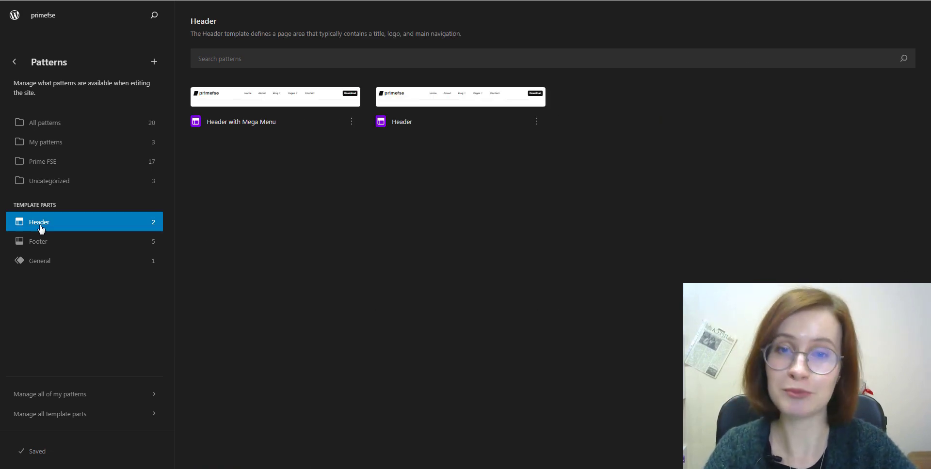